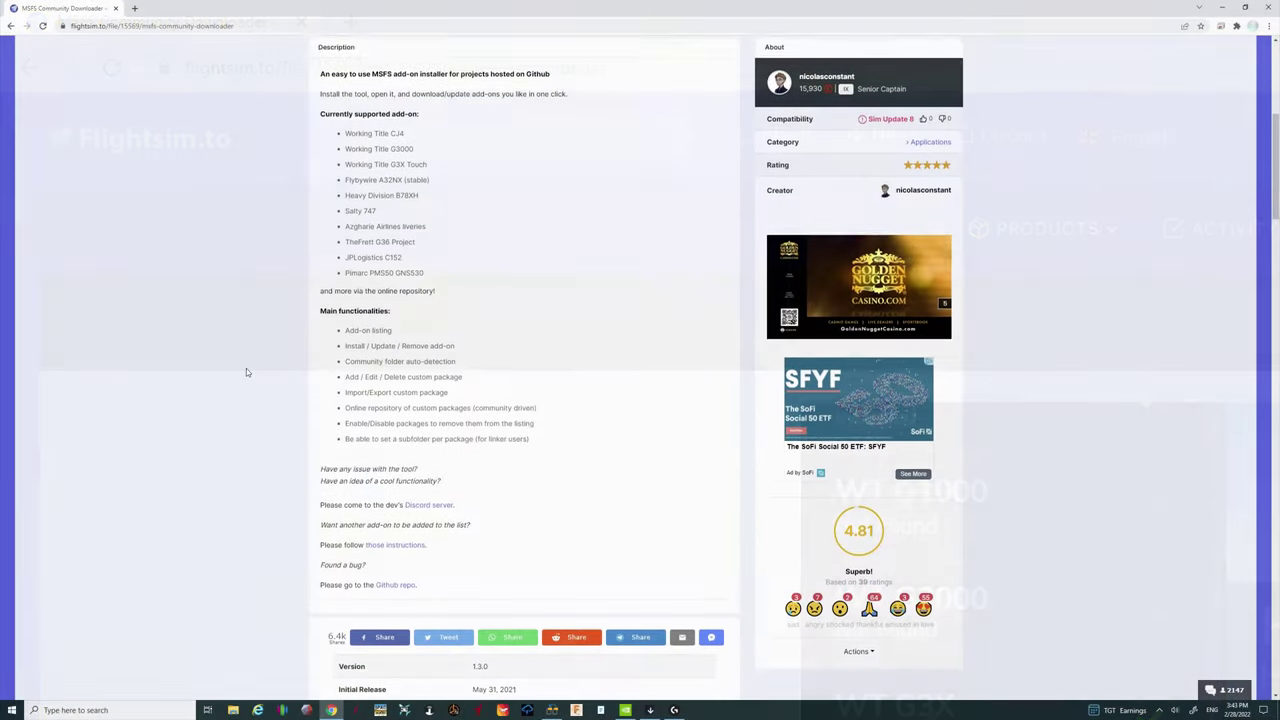
Step: Download version 1.3.0 of MSFS Community Downloader from its flightsim.to page
scroll(246, 372, "down", 5)
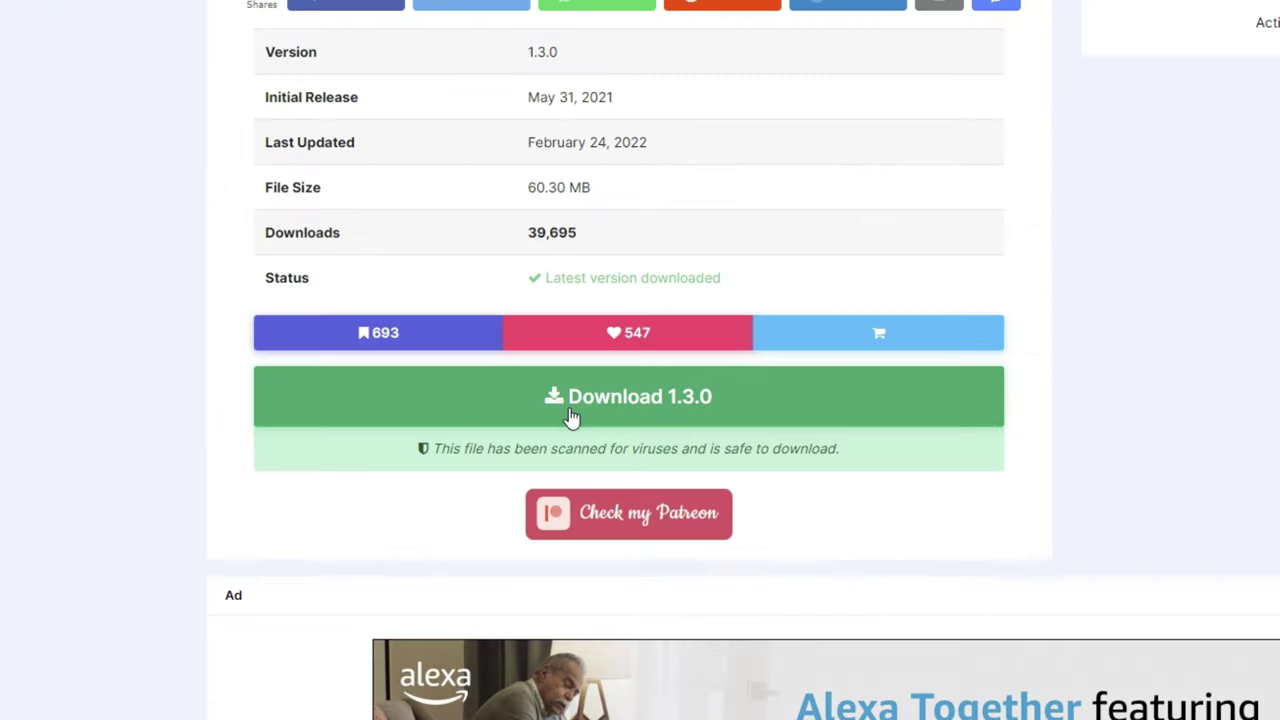
left_click(488, 446)
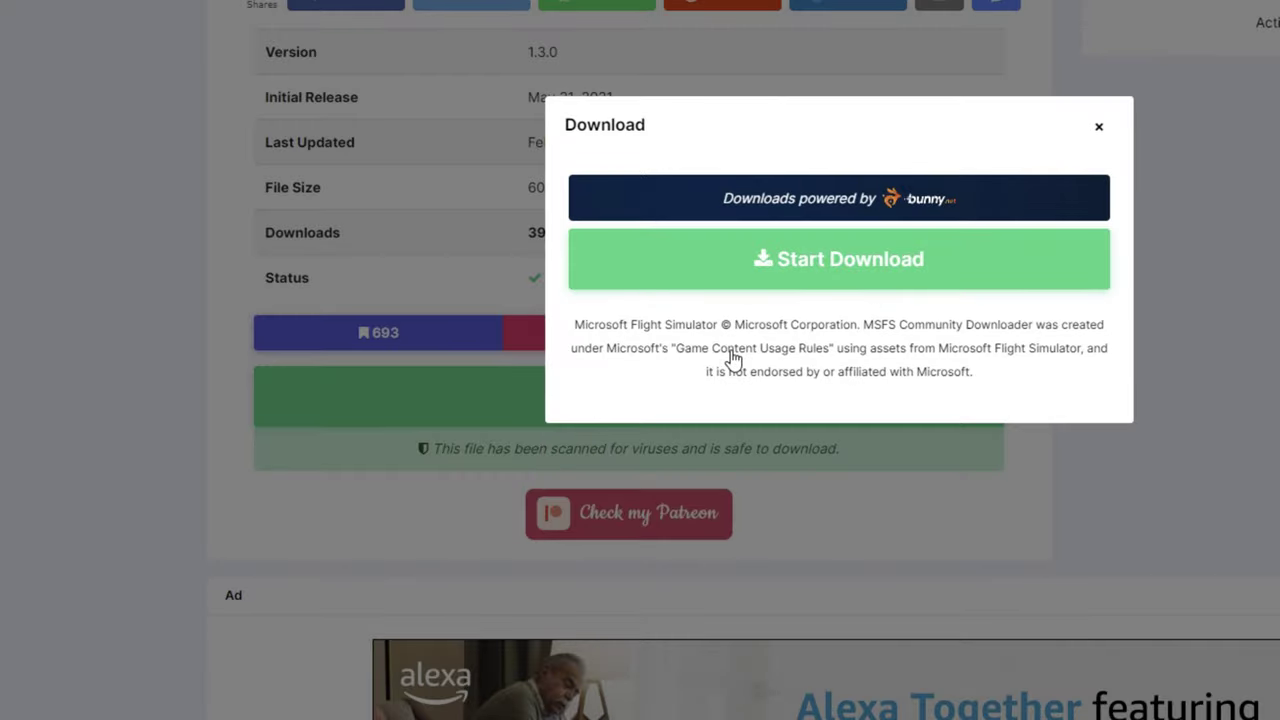
left_click(690, 259)
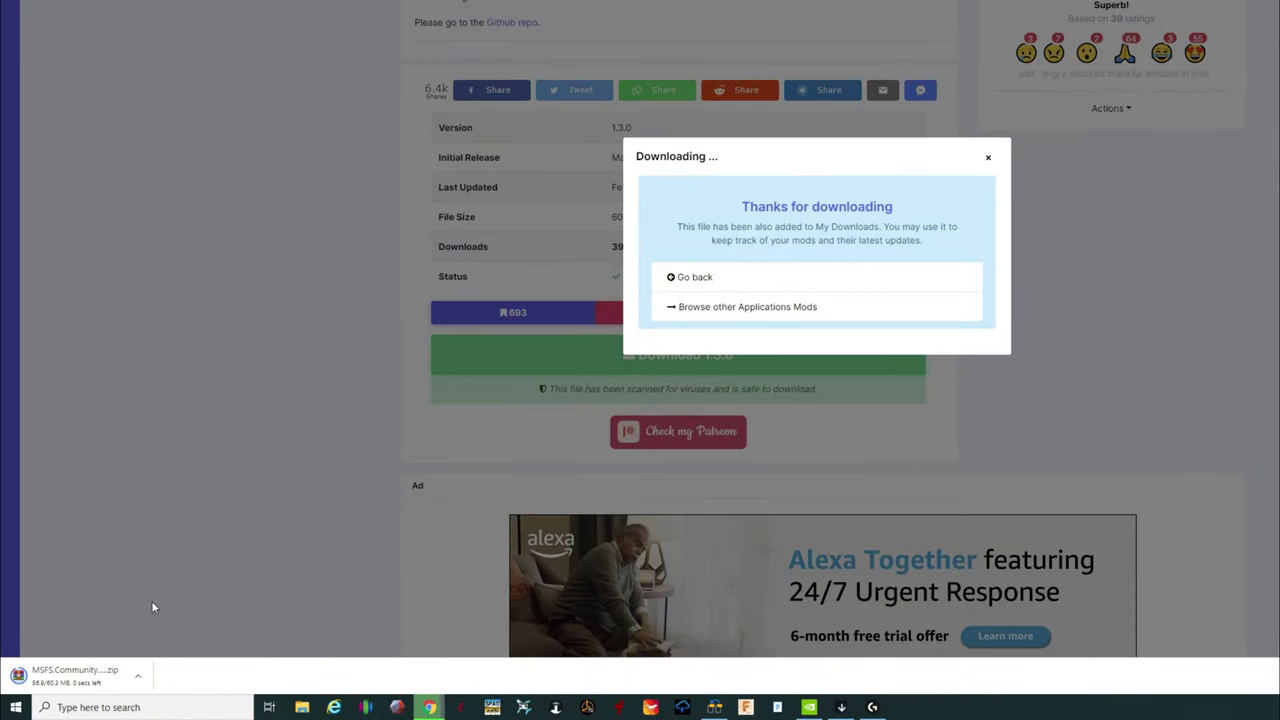
Step: Run the MSFS Community Downloader installer from the downloaded zip archive and launch the installed program
left_click(97, 679)
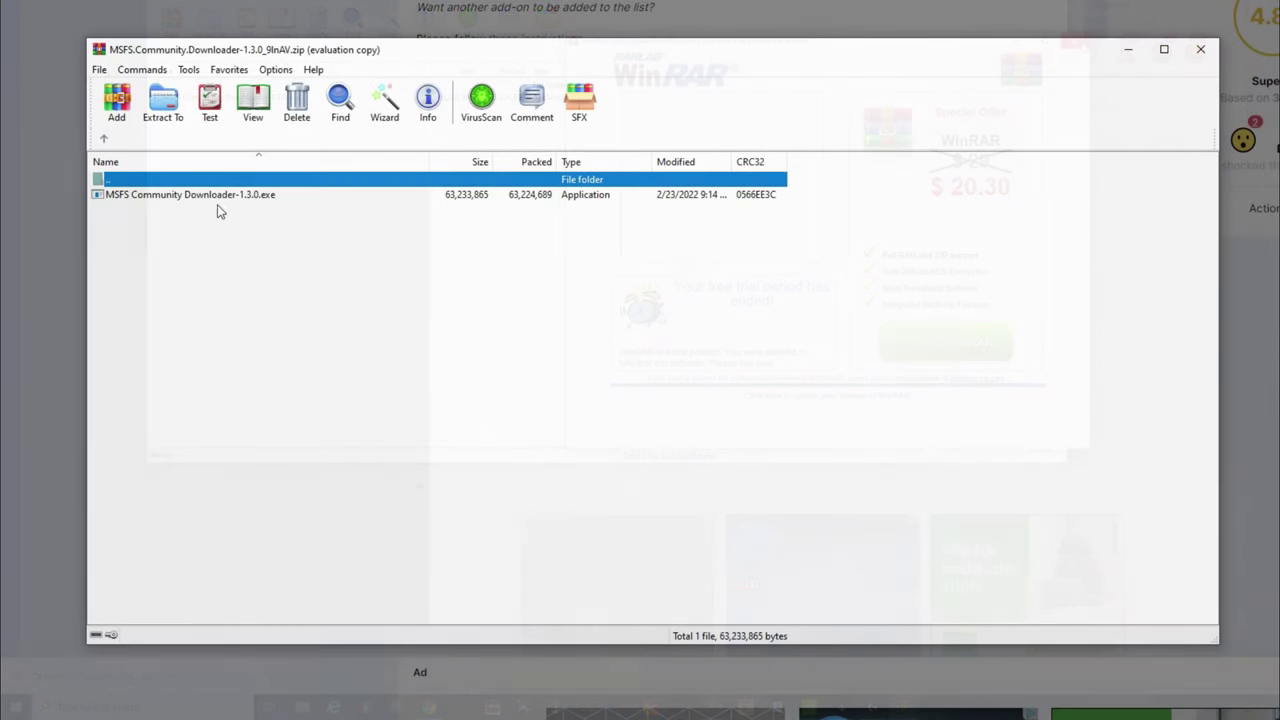
left_click(218, 200)
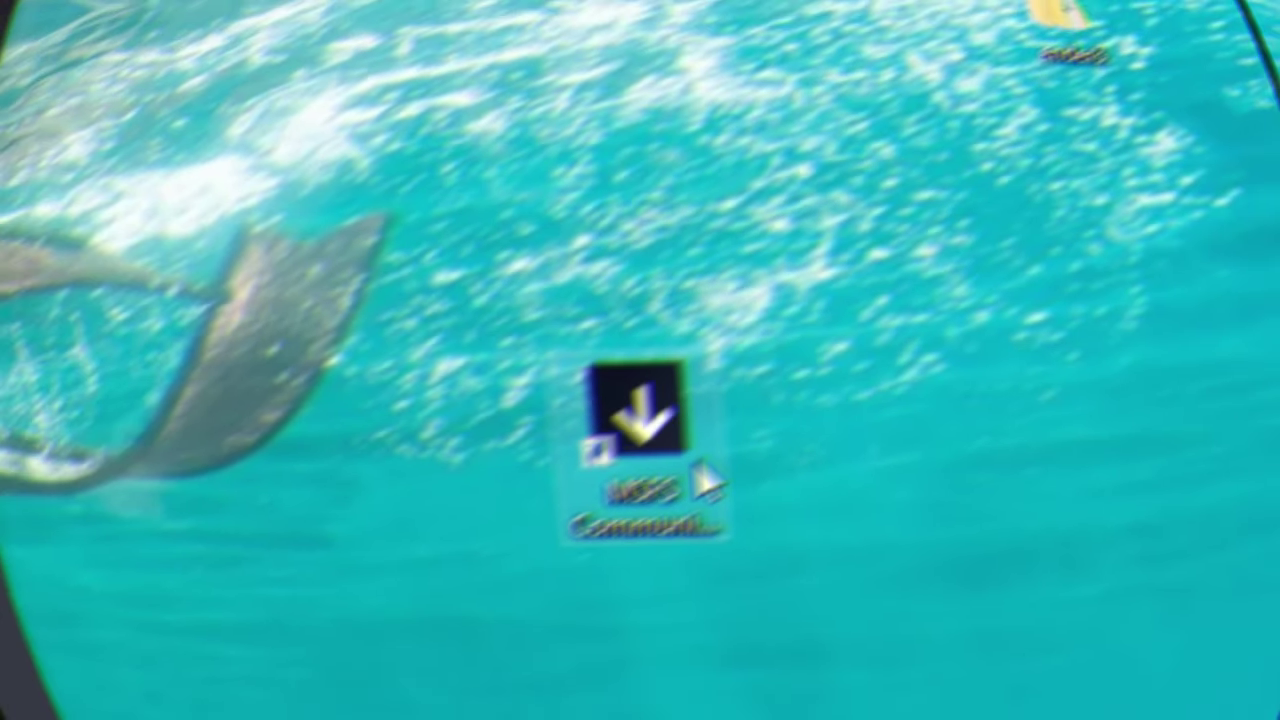
left_click_drag(645, 400, 560, 258)
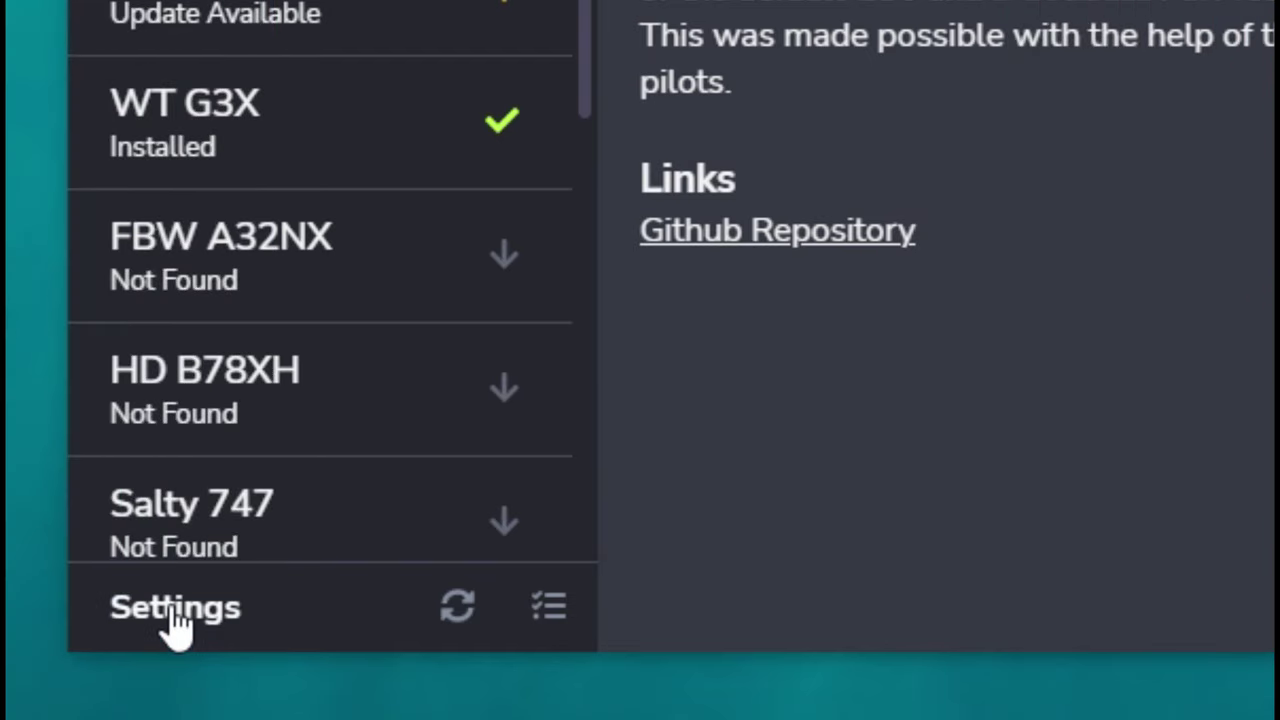
Step: Check the application settings, then review the custom installation folders set for the packages
left_click(173, 612)
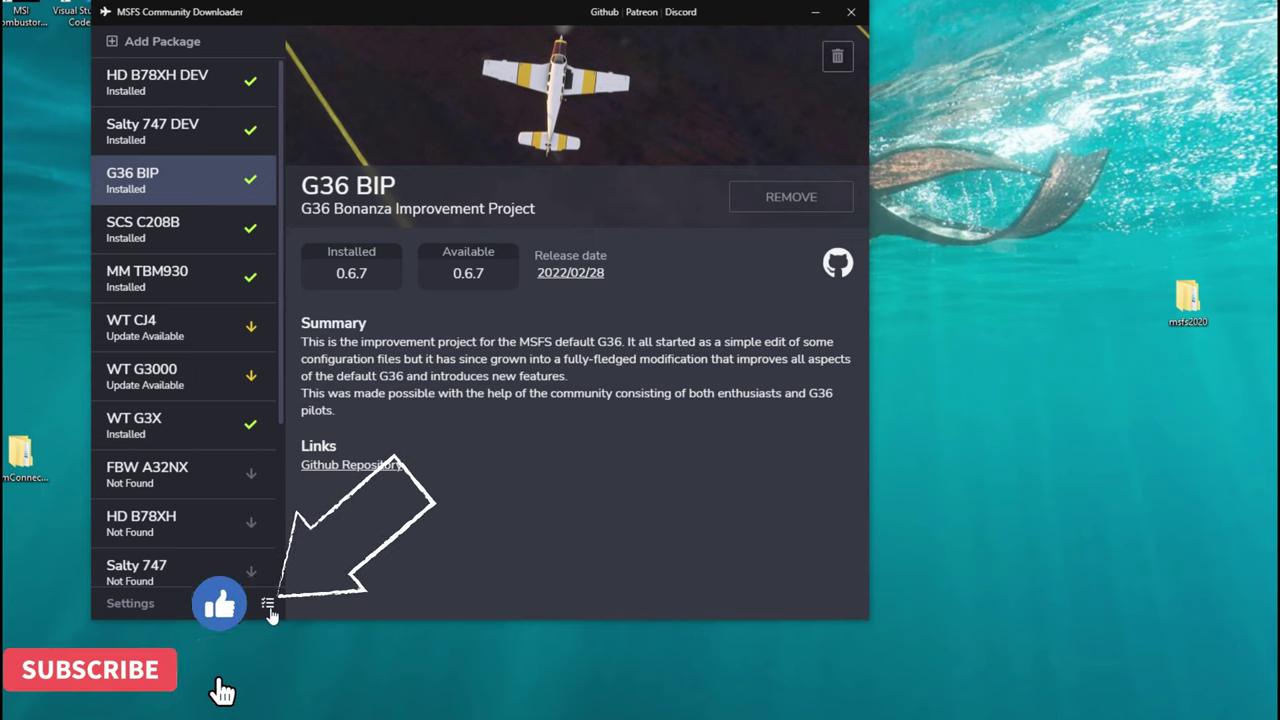
left_click(268, 606)
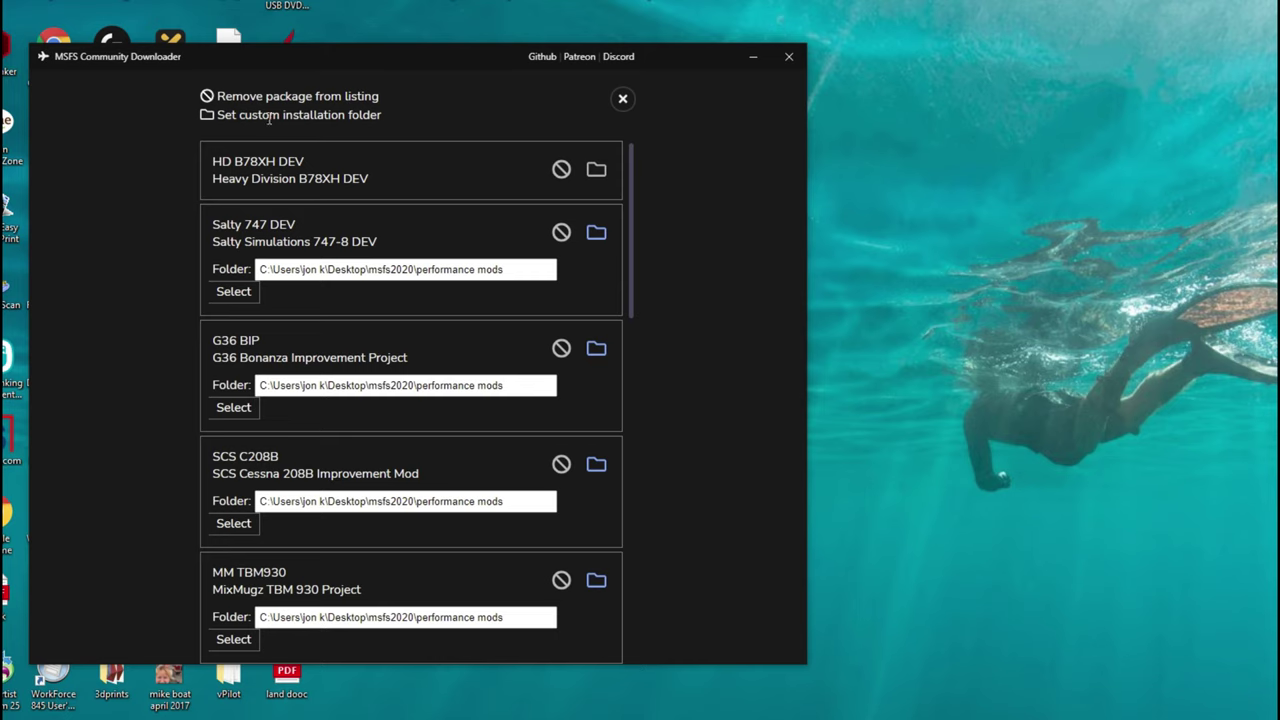
scroll(400, 270, "down", 8)
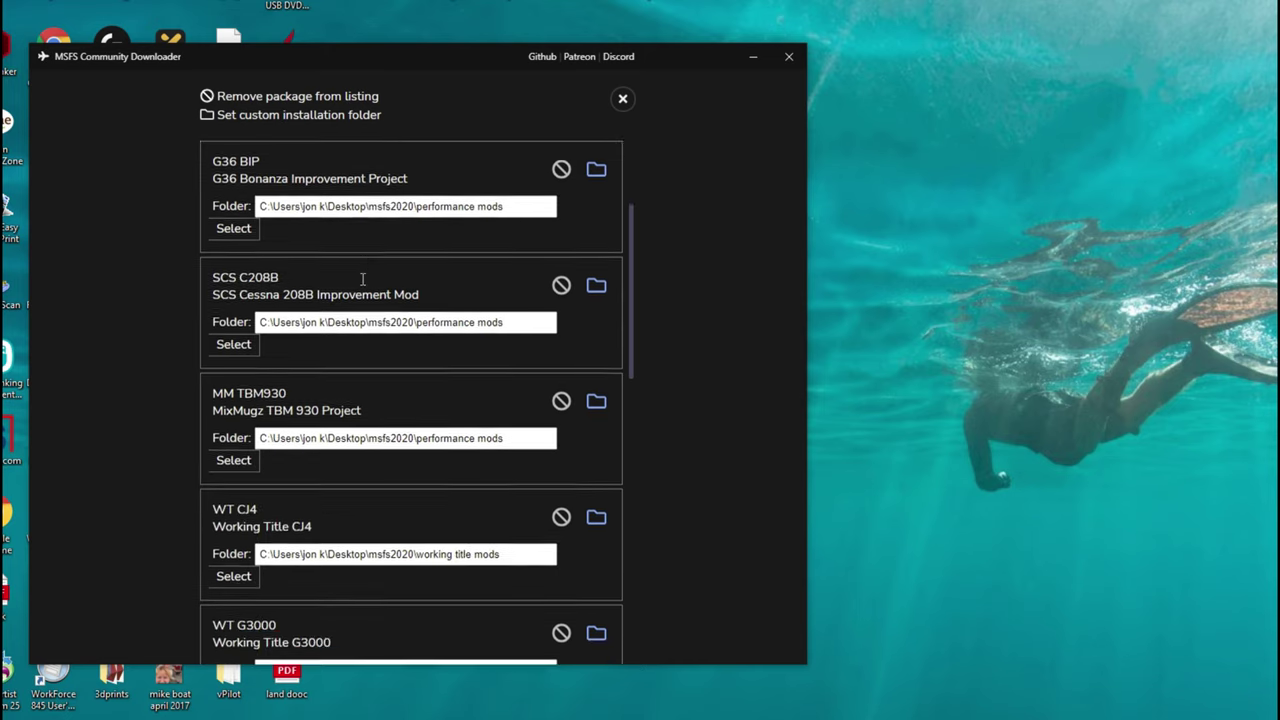
scroll(363, 279, "up", 6)
scroll(363, 279, "up", 3)
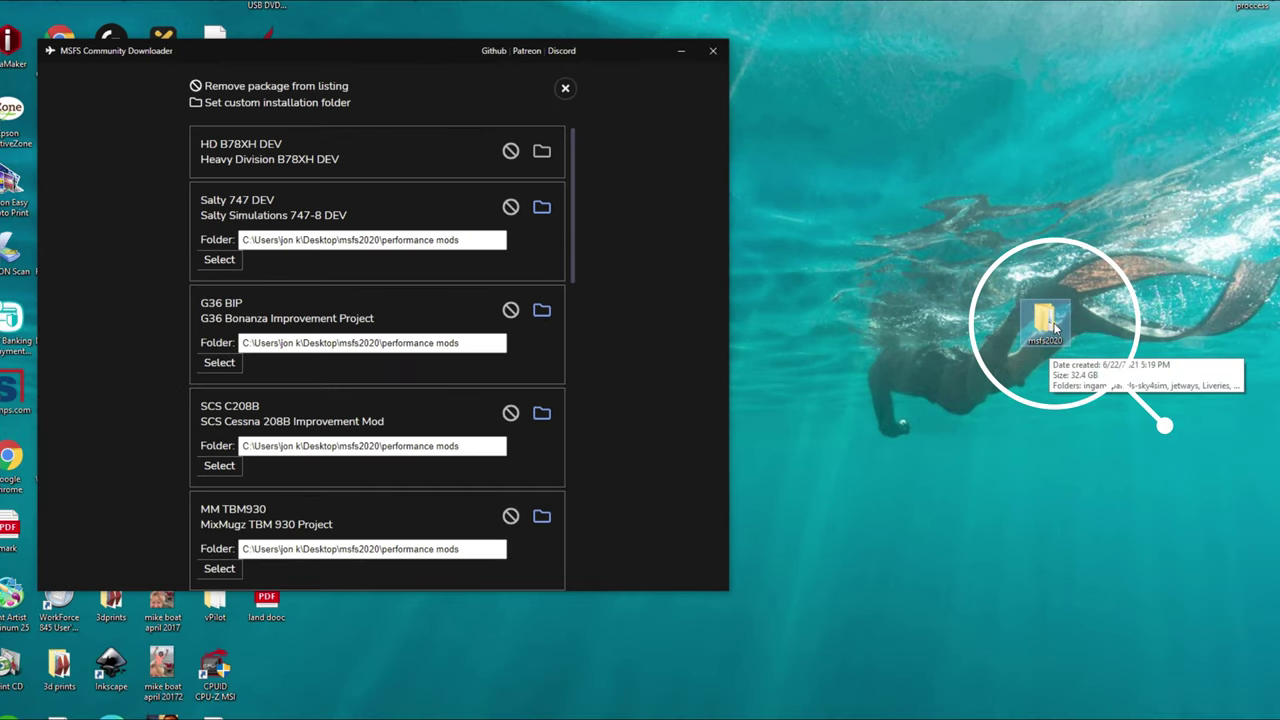
Step: Open the msfs2020 folder on the desktop and compare its subfolders with the packages' custom installation folders
double_click(1045, 322)
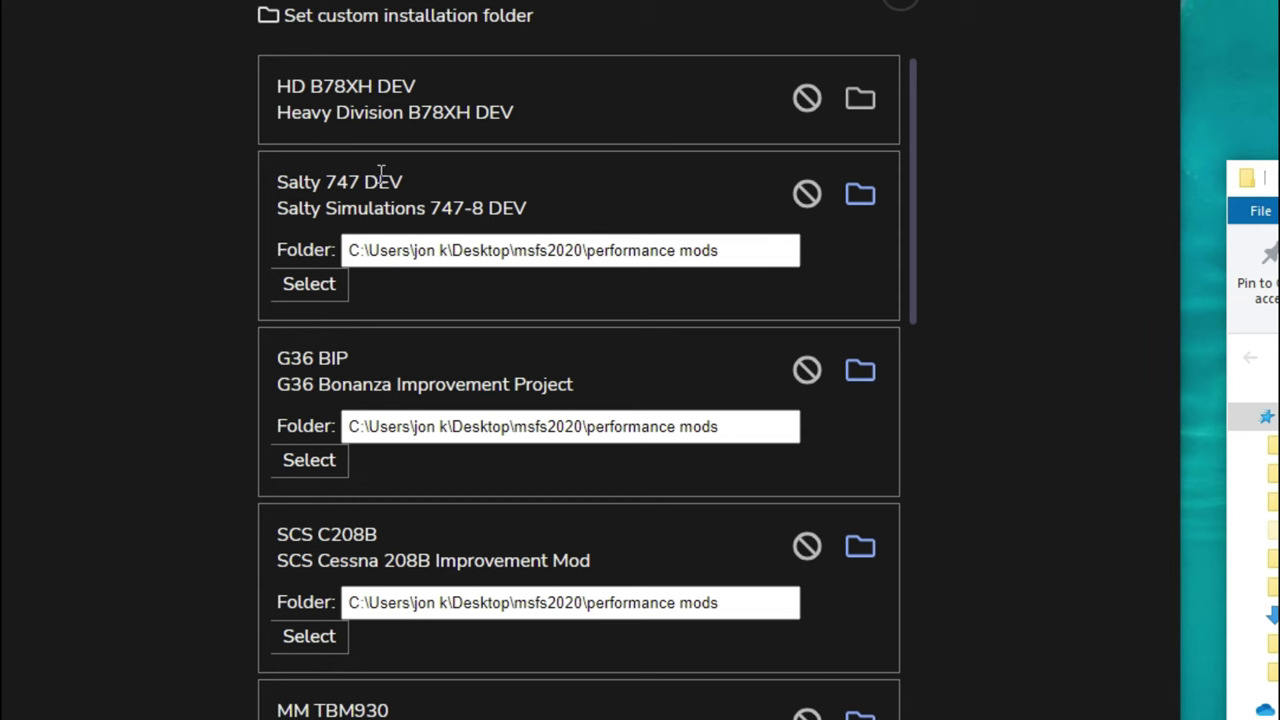
scroll(339, 226, "down", 2)
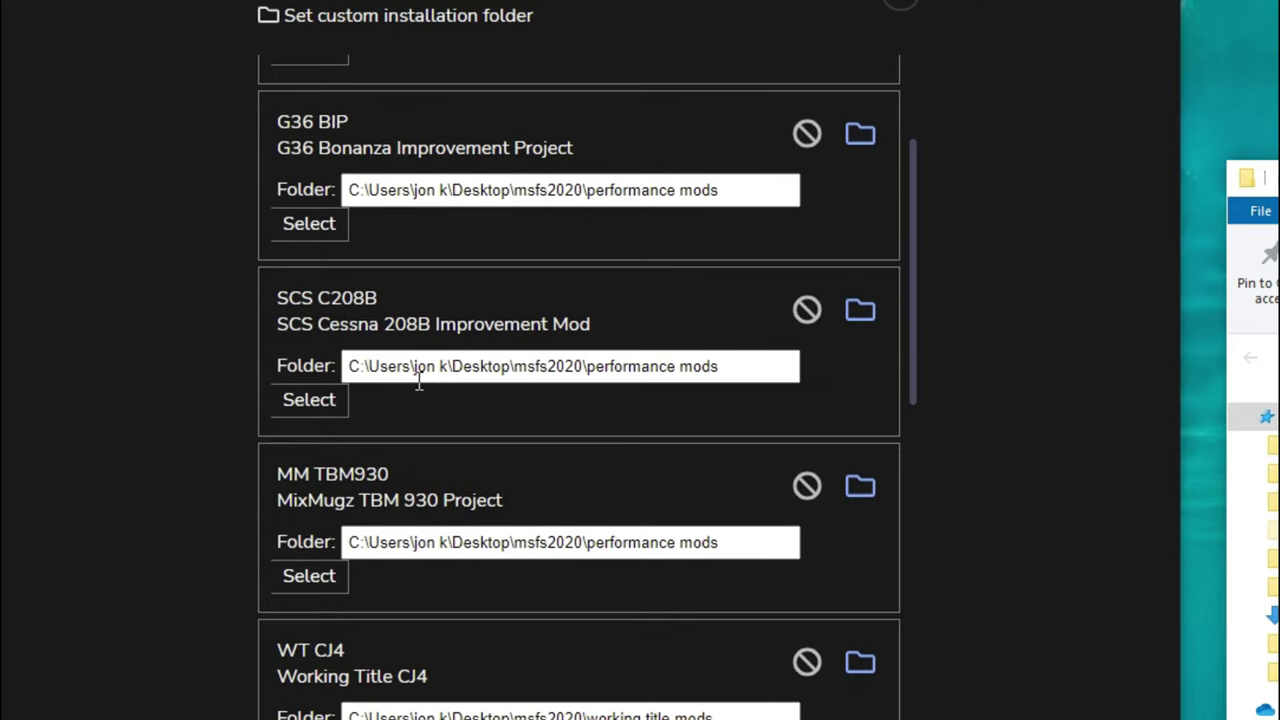
scroll(405, 430, "up", 1)
scroll(404, 426, "up", 2)
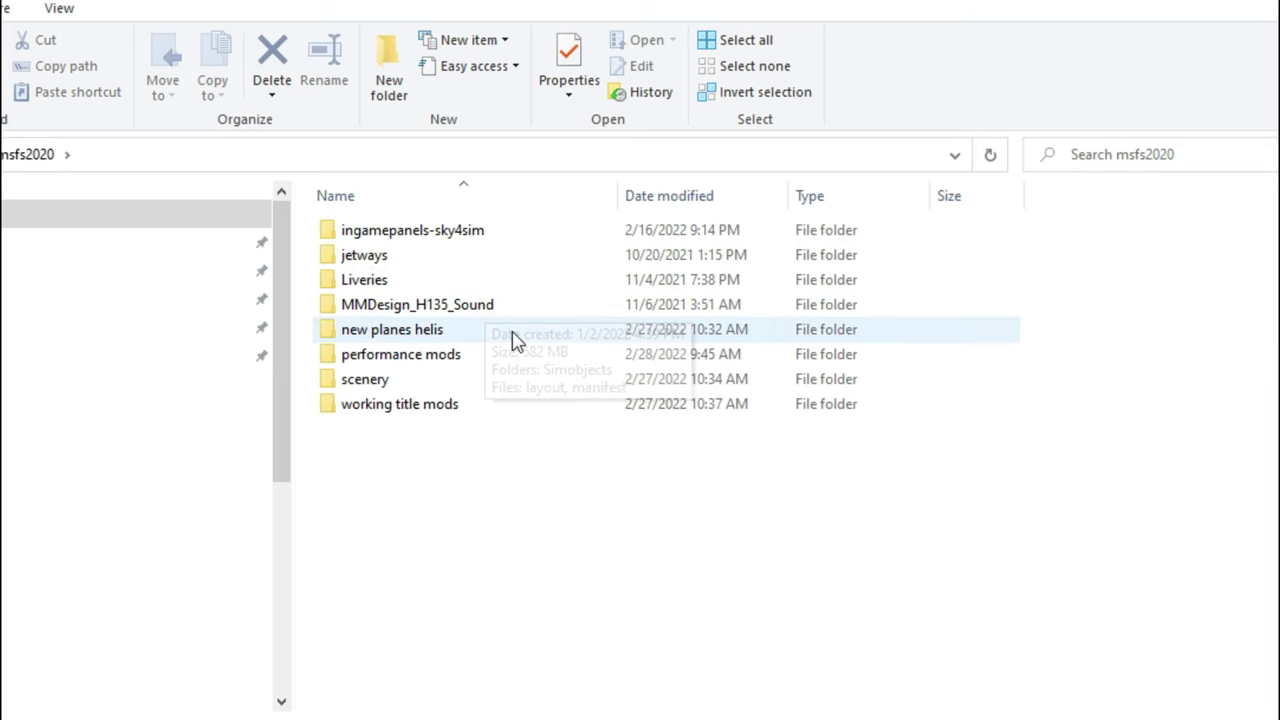
mouse_move(486, 337)
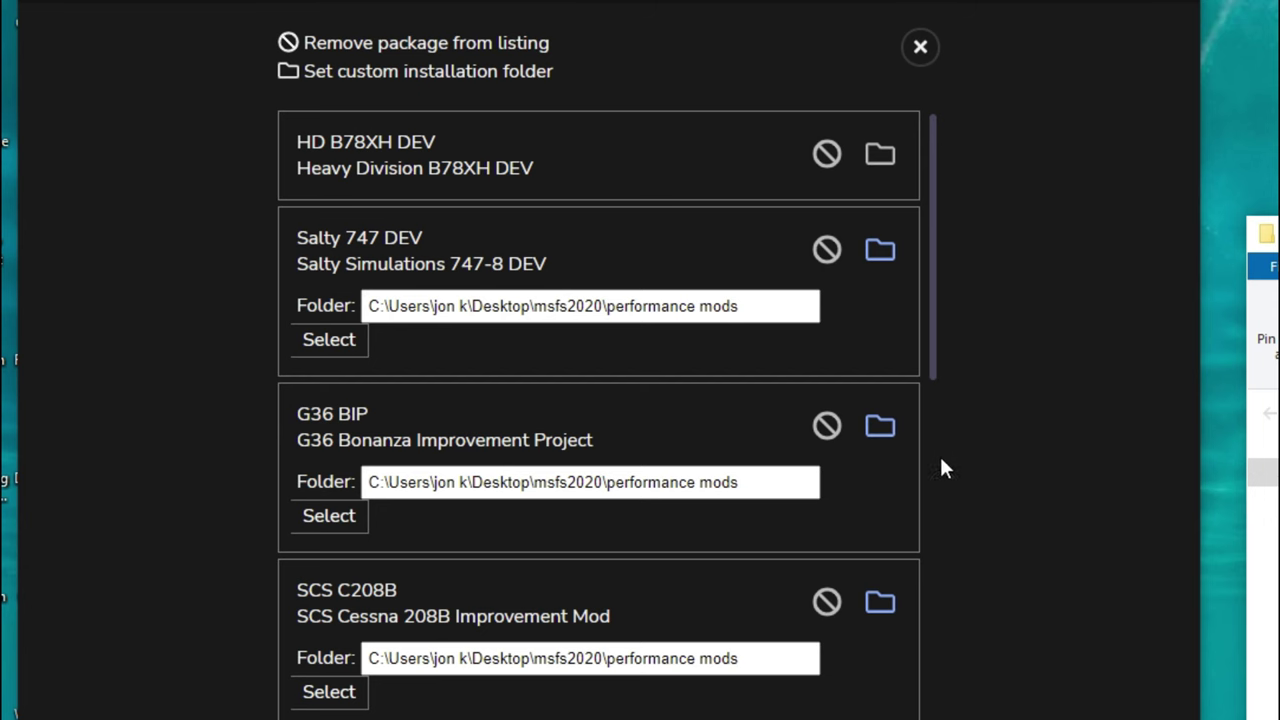
scroll(719, 416, "down", 3)
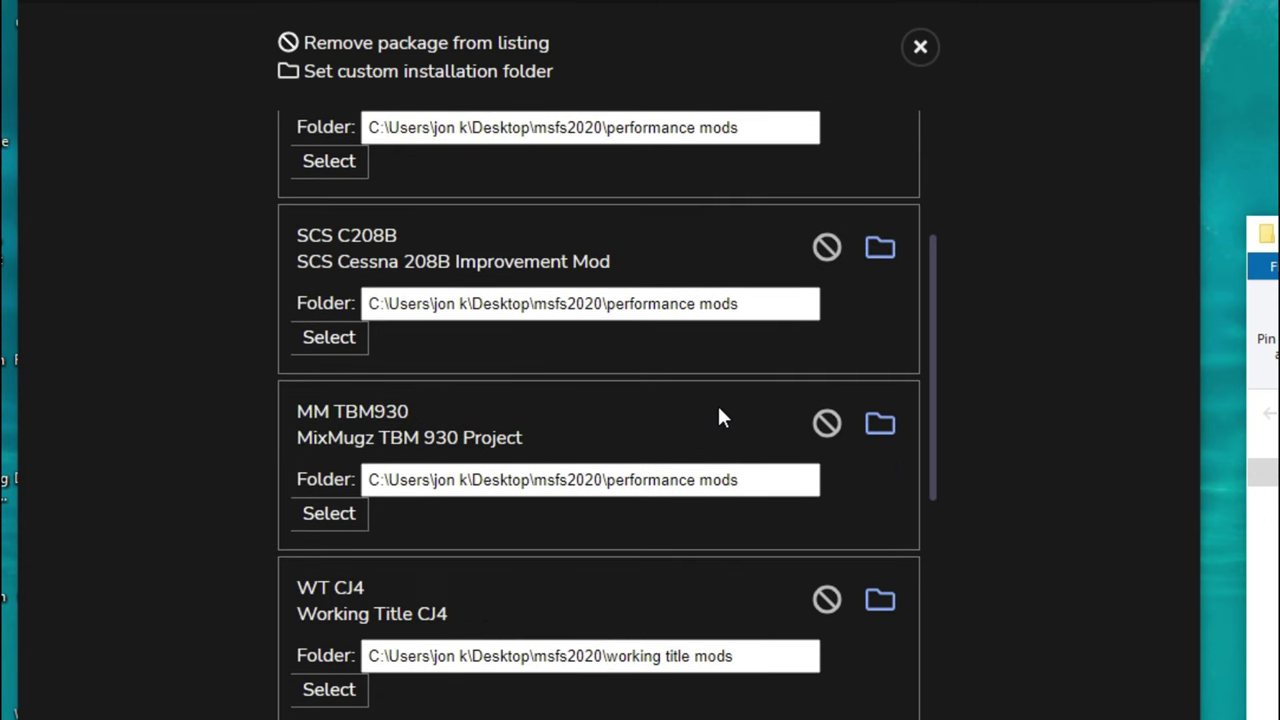
scroll(719, 416, "up", 4)
Step: Clear the Salty 747 DEV custom installation folder and set it again to the performance mods folder inside msfs2020
left_click(880, 249)
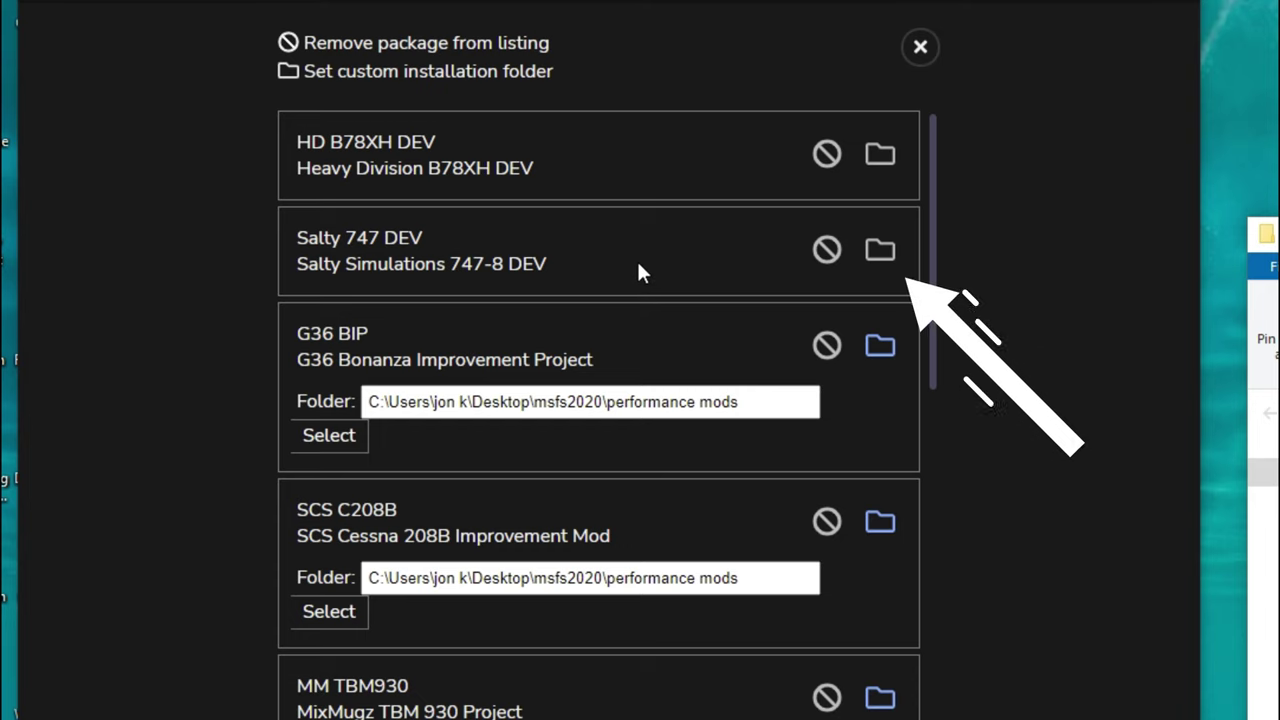
left_click(892, 260)
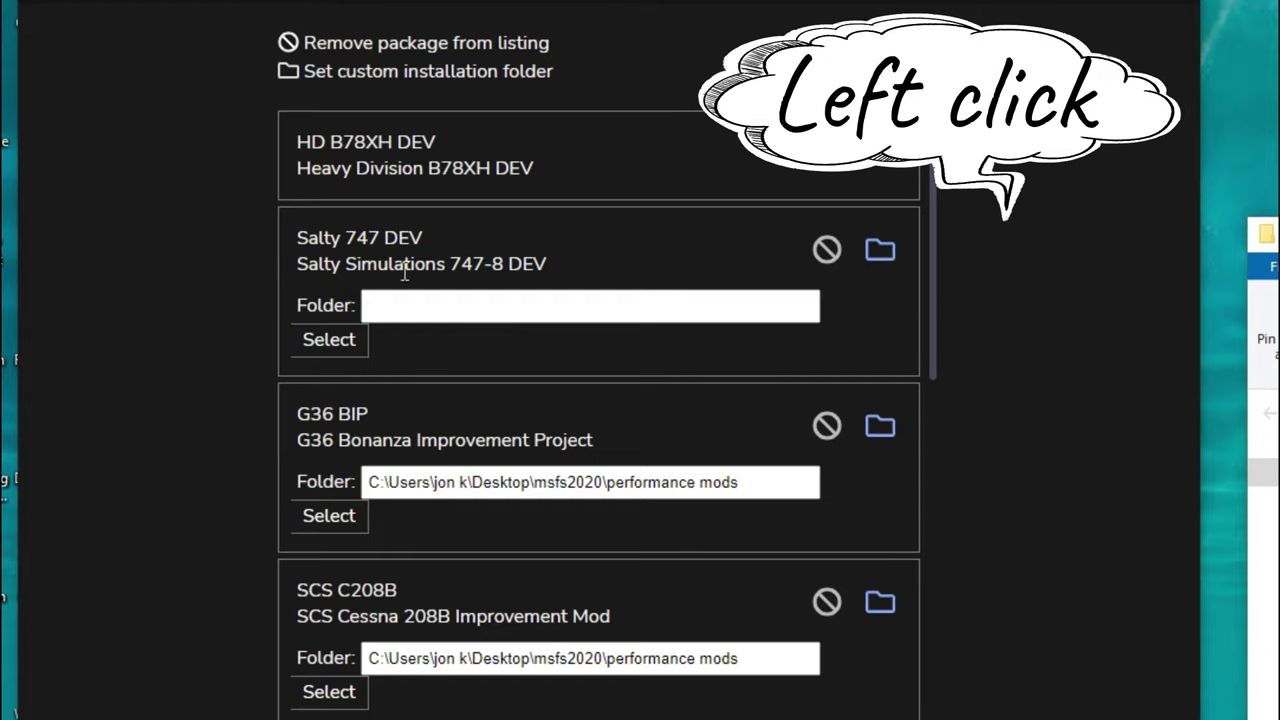
left_click(322, 345)
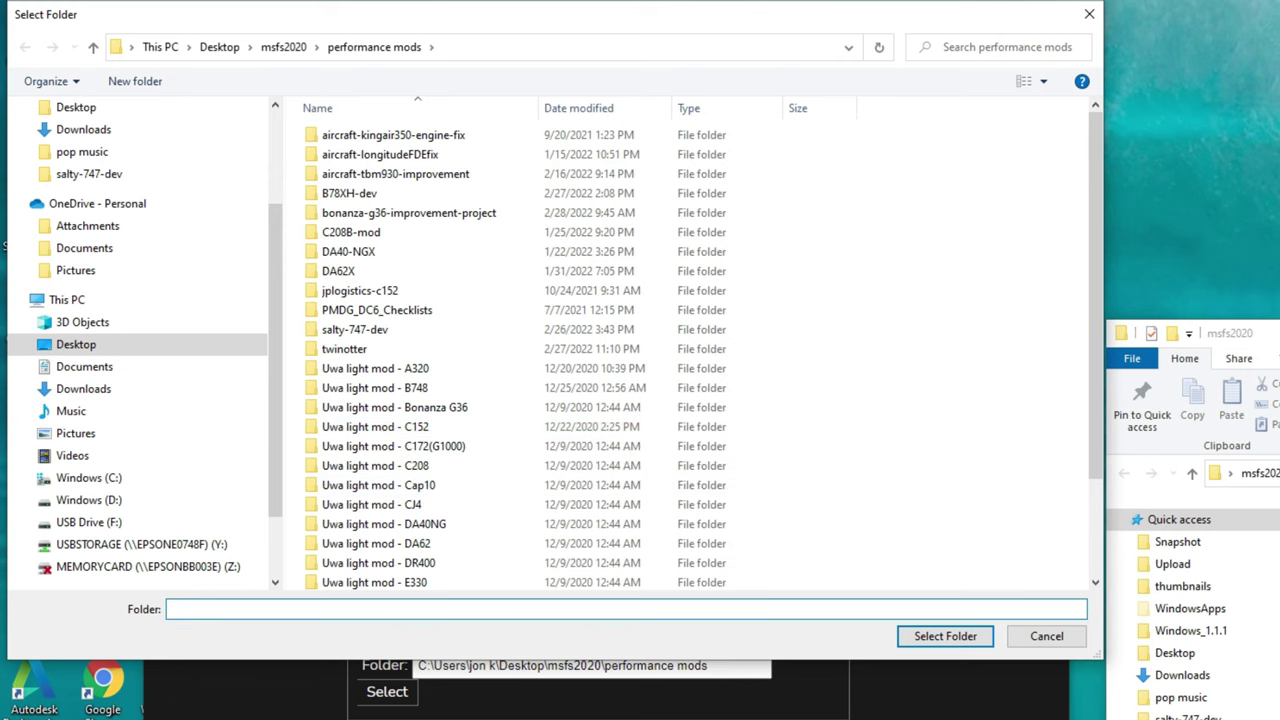
key("alt+Up")
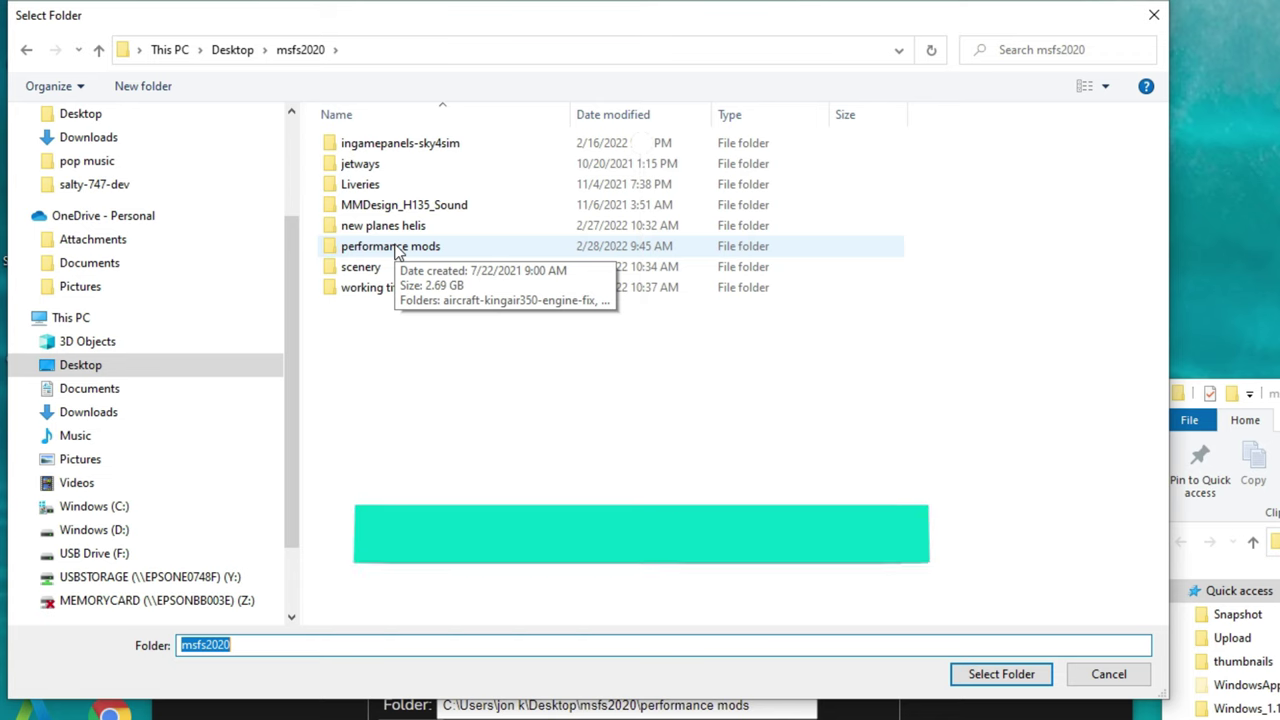
double_click(390, 246)
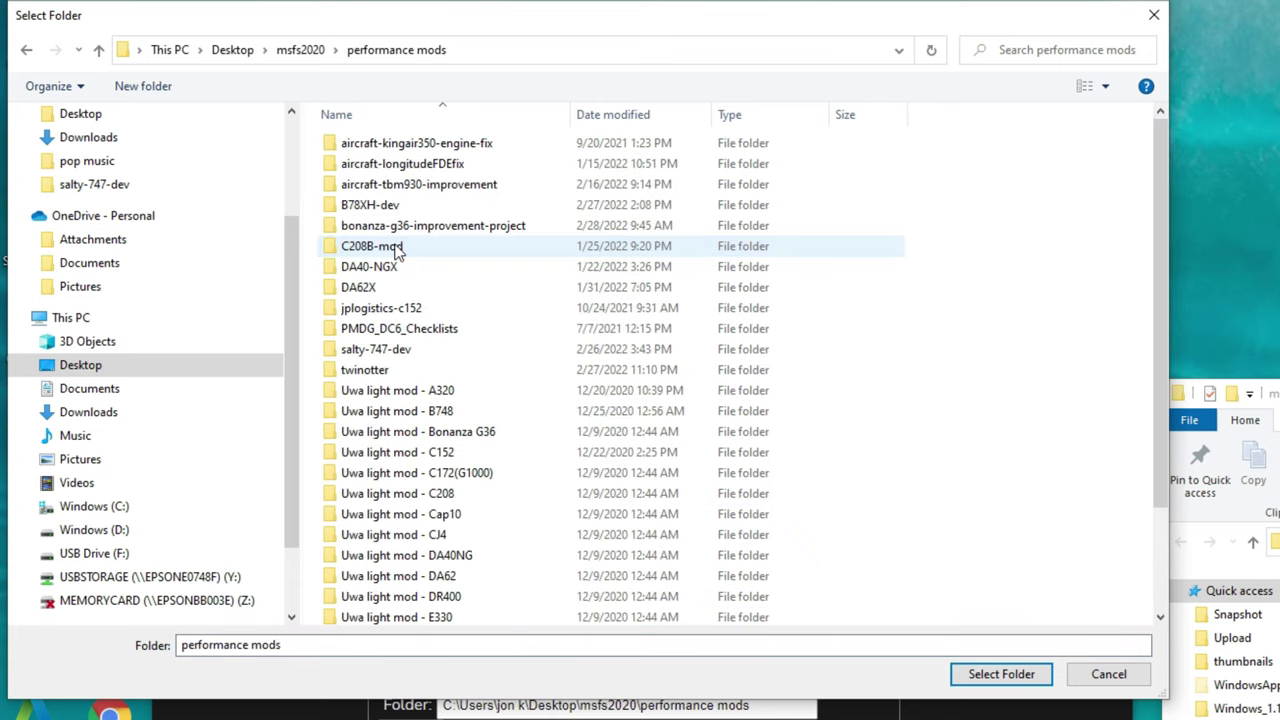
left_click(990, 676)
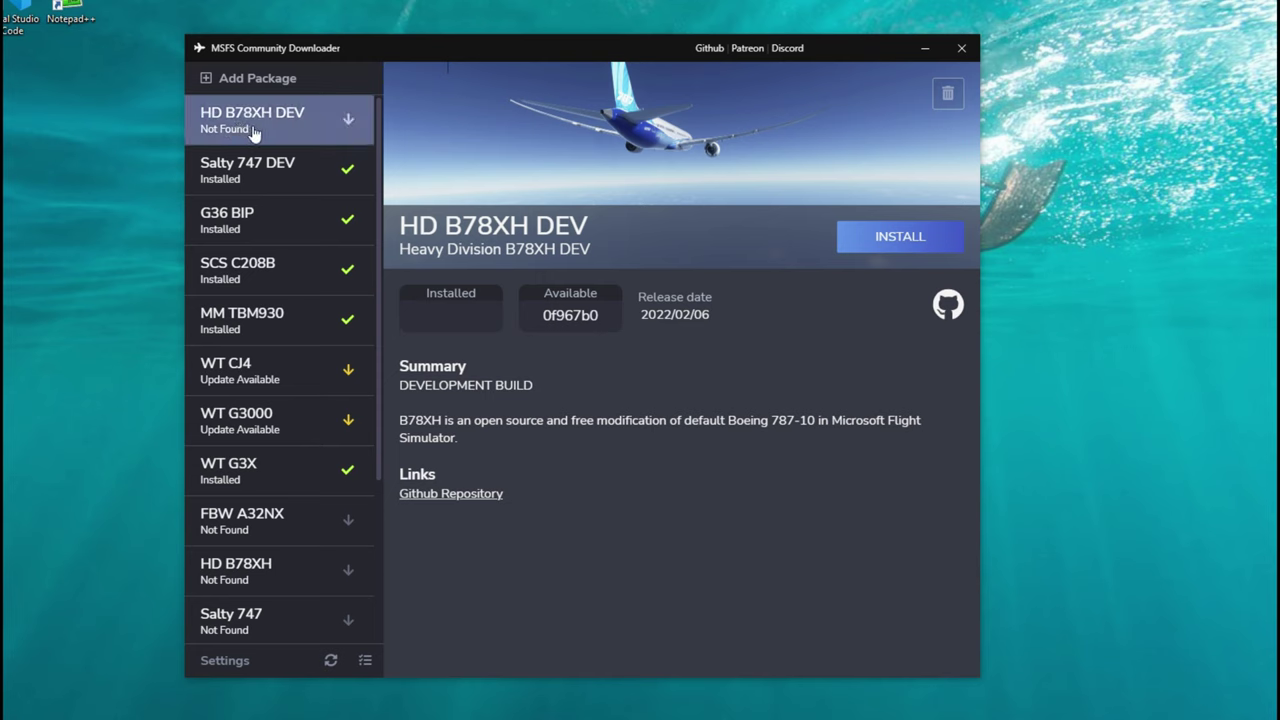
Step: Install the HD B78XH DEV package, then remove and reinstall it
left_click(869, 248)
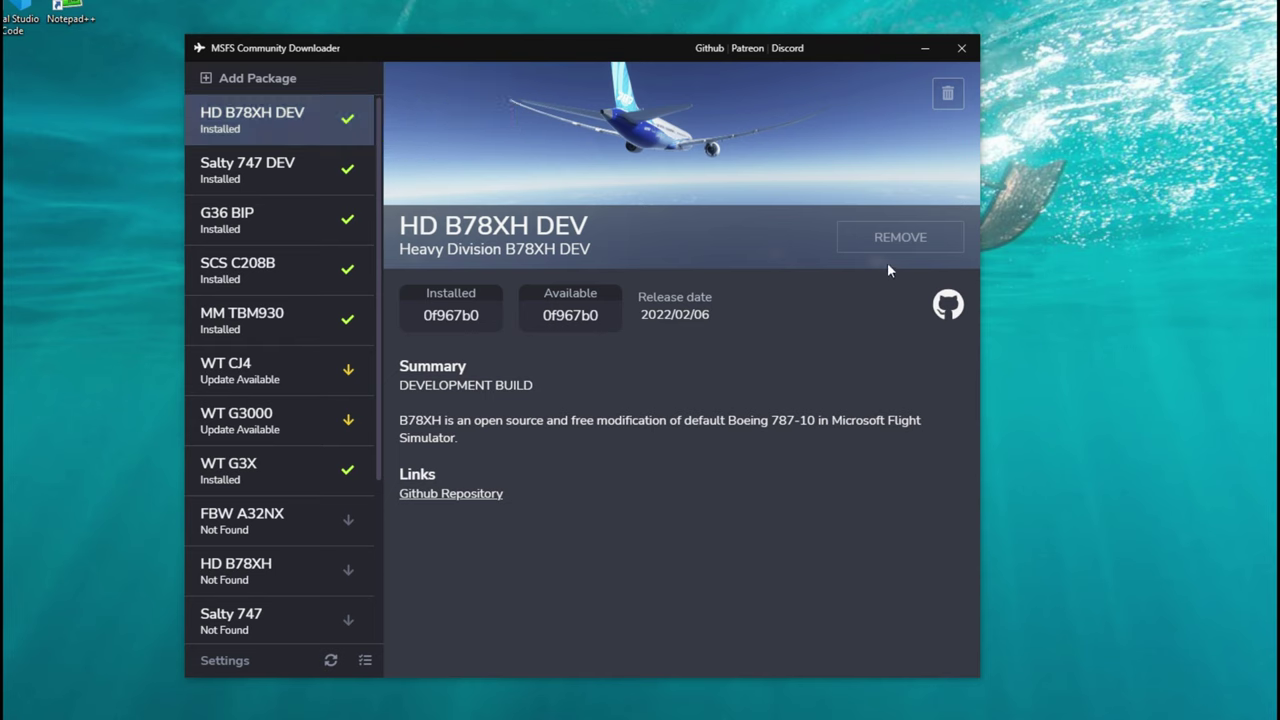
left_click(921, 240)
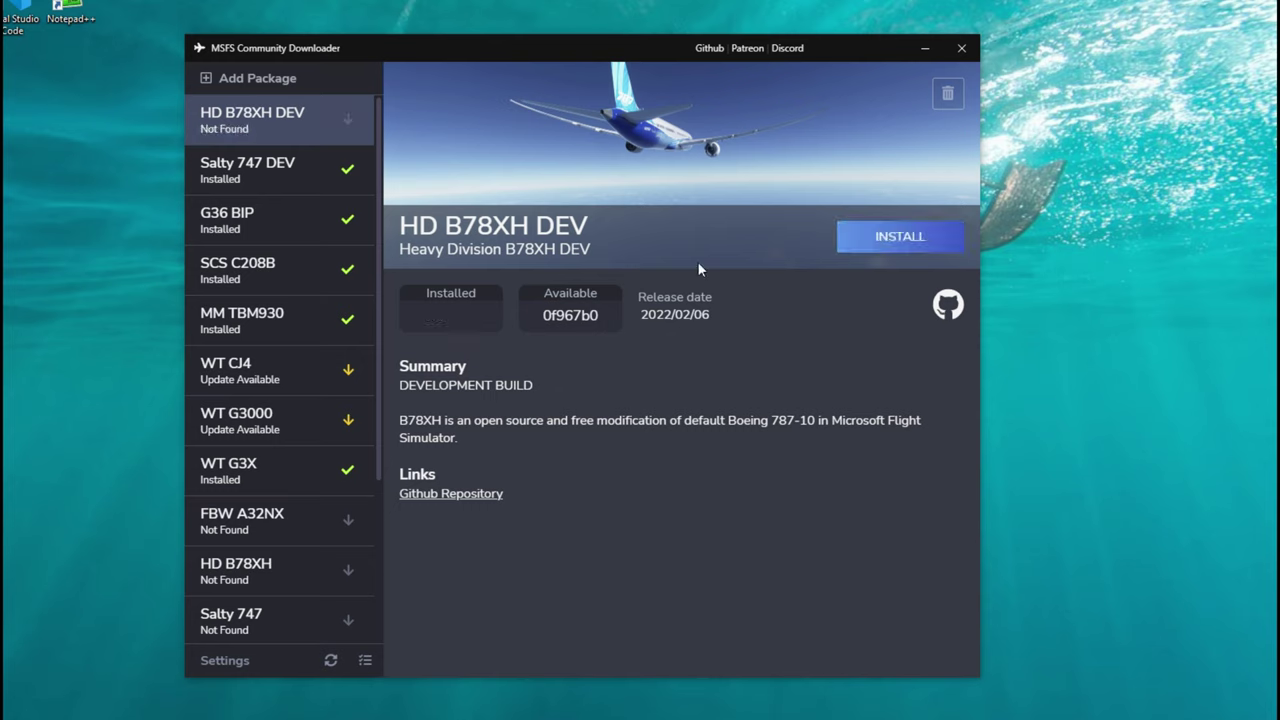
left_click(886, 248)
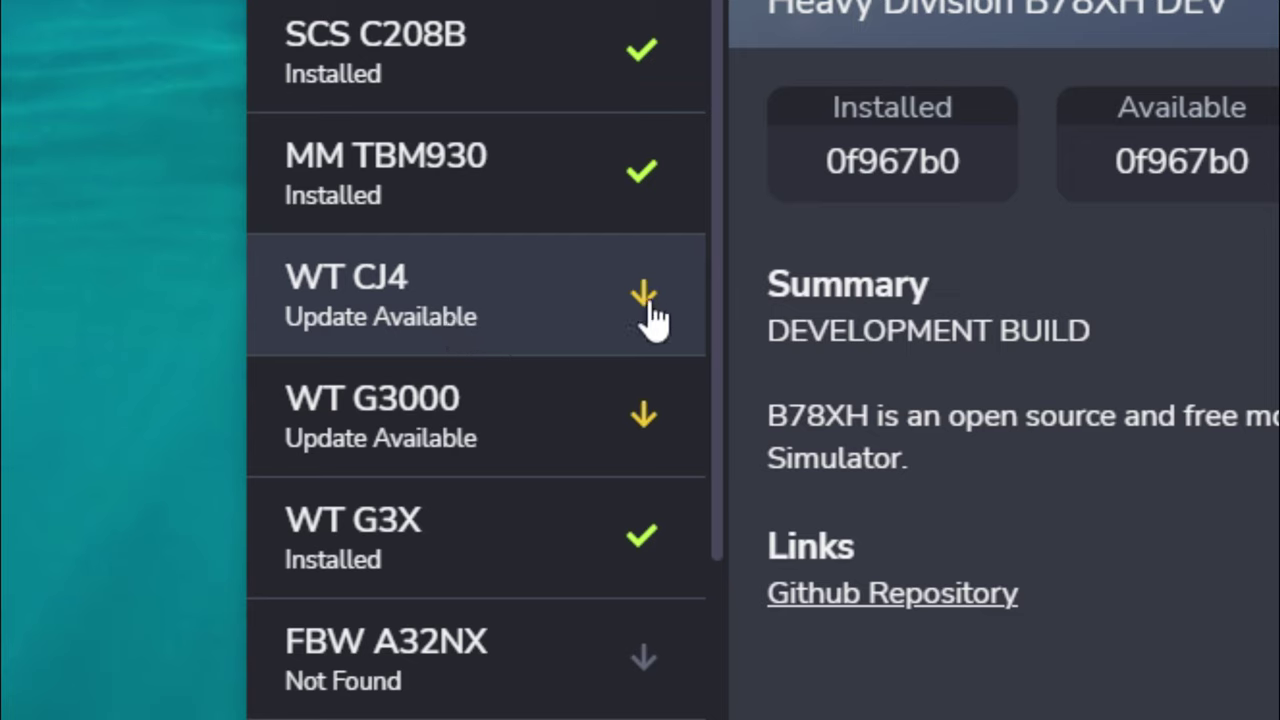
Step: Update the WT CJ4 package to v0.12.12 and the WT G3000 package to v0.7.7
left_click(578, 338)
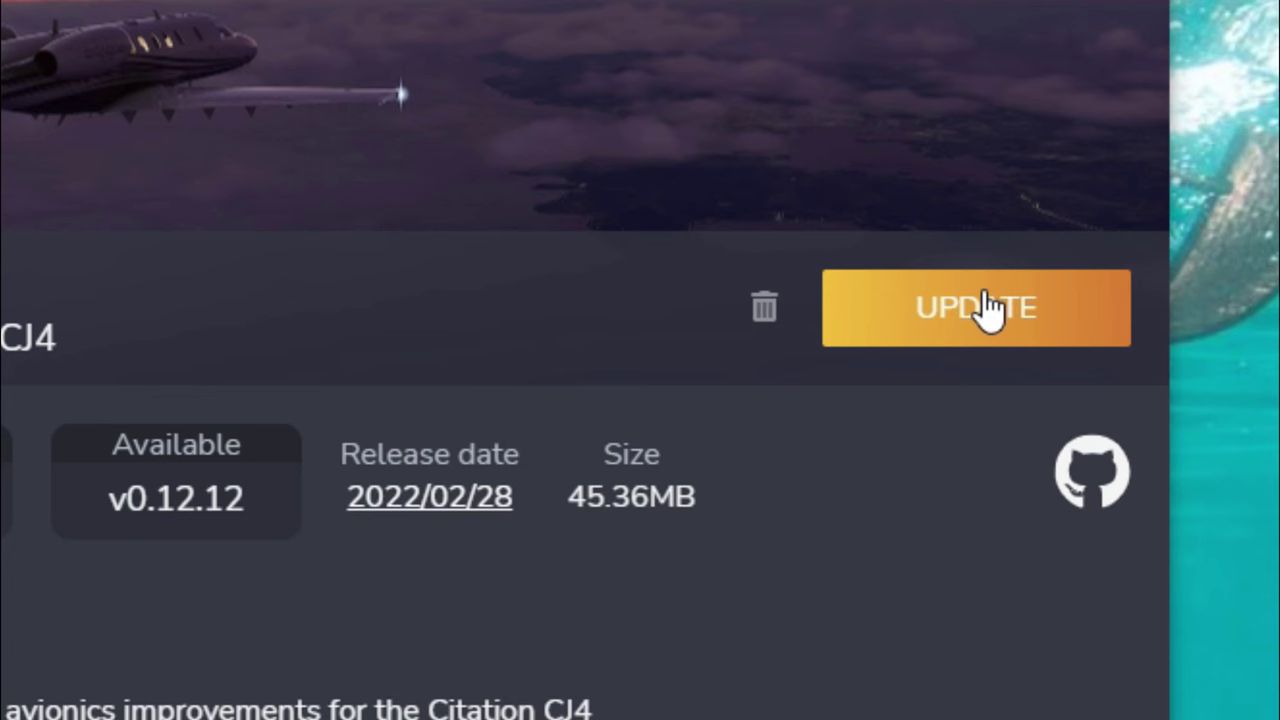
left_click(983, 308)
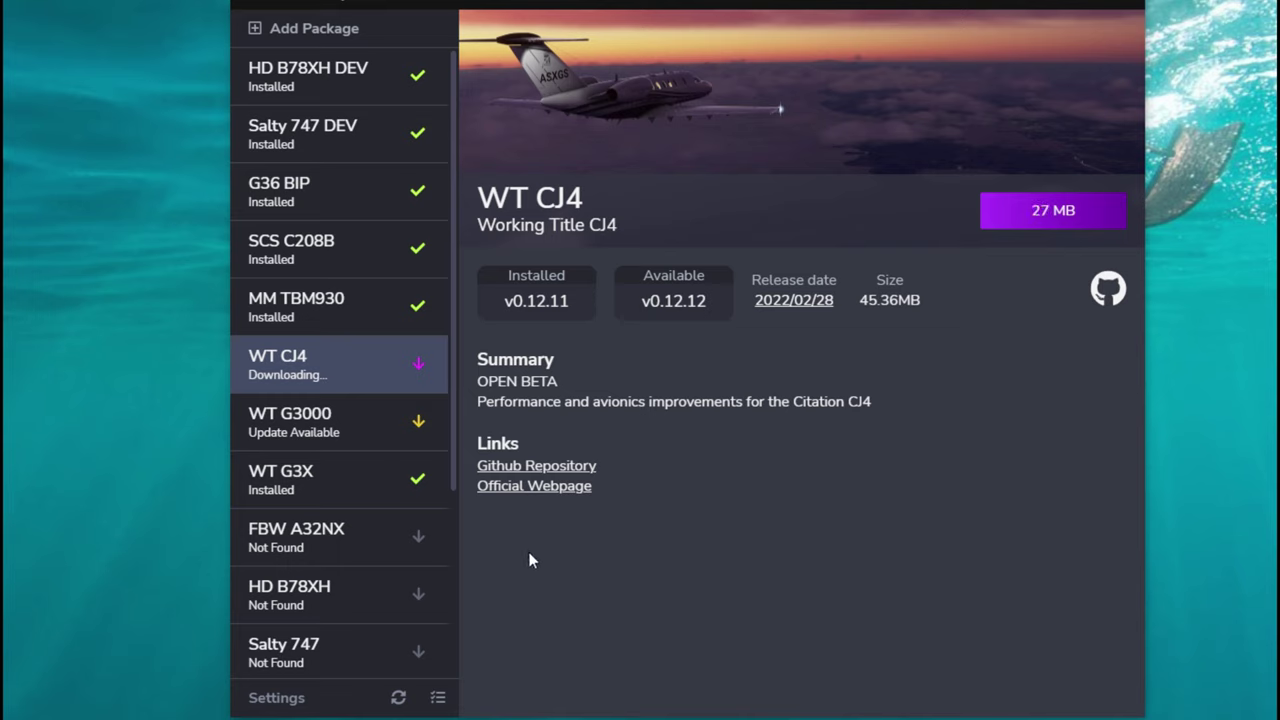
left_click(320, 440)
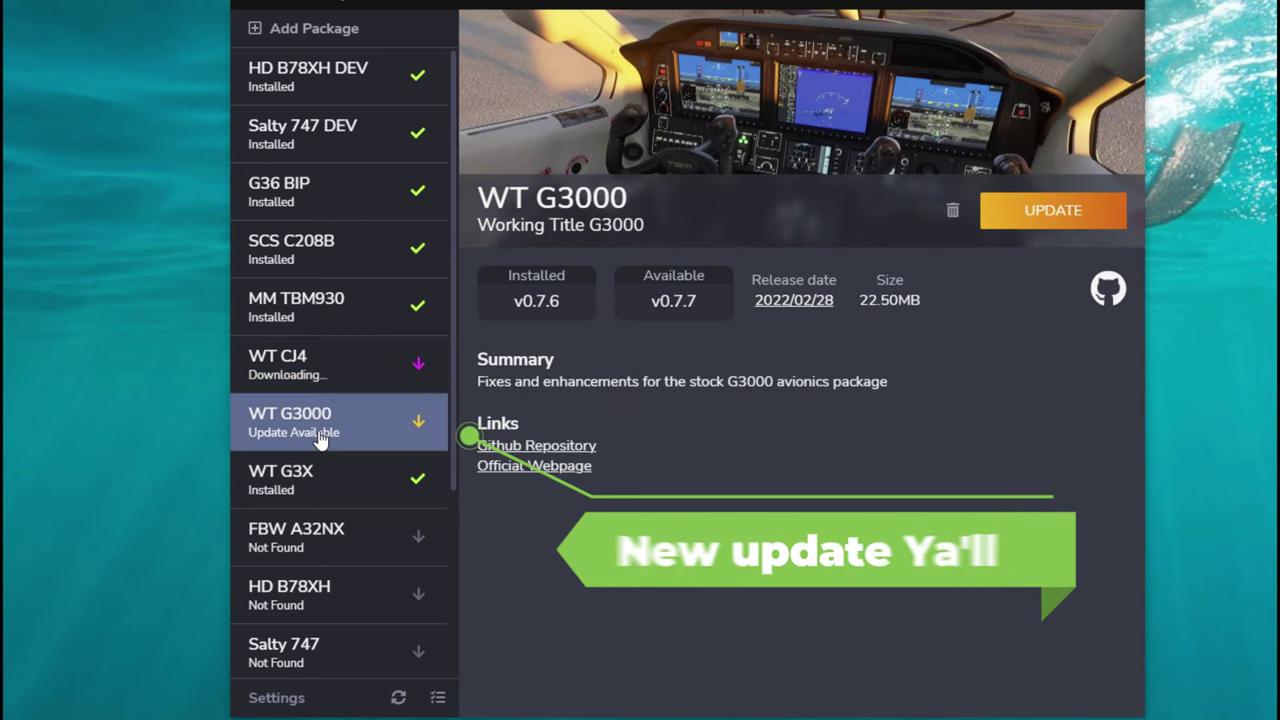
left_click(1043, 212)
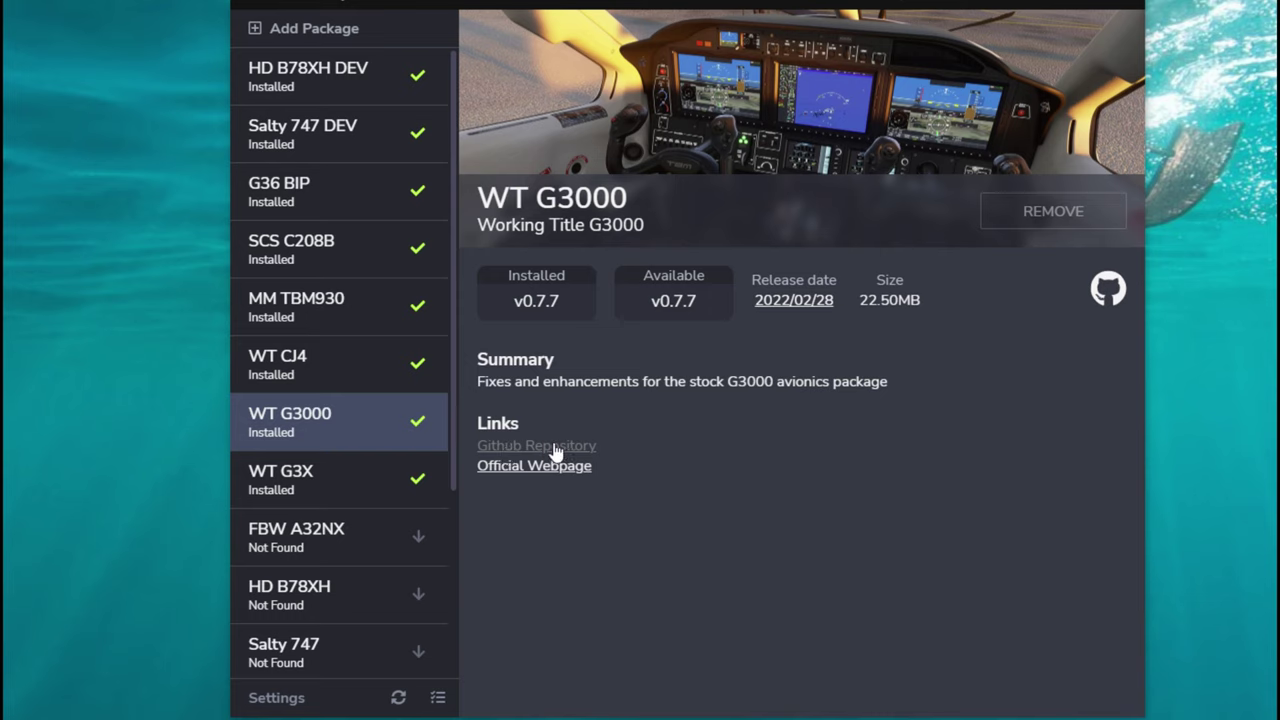
Step: Look through the package list and the additional community packages, viewing the details of HD B78XH EXP
scroll(360, 480, "down", 3)
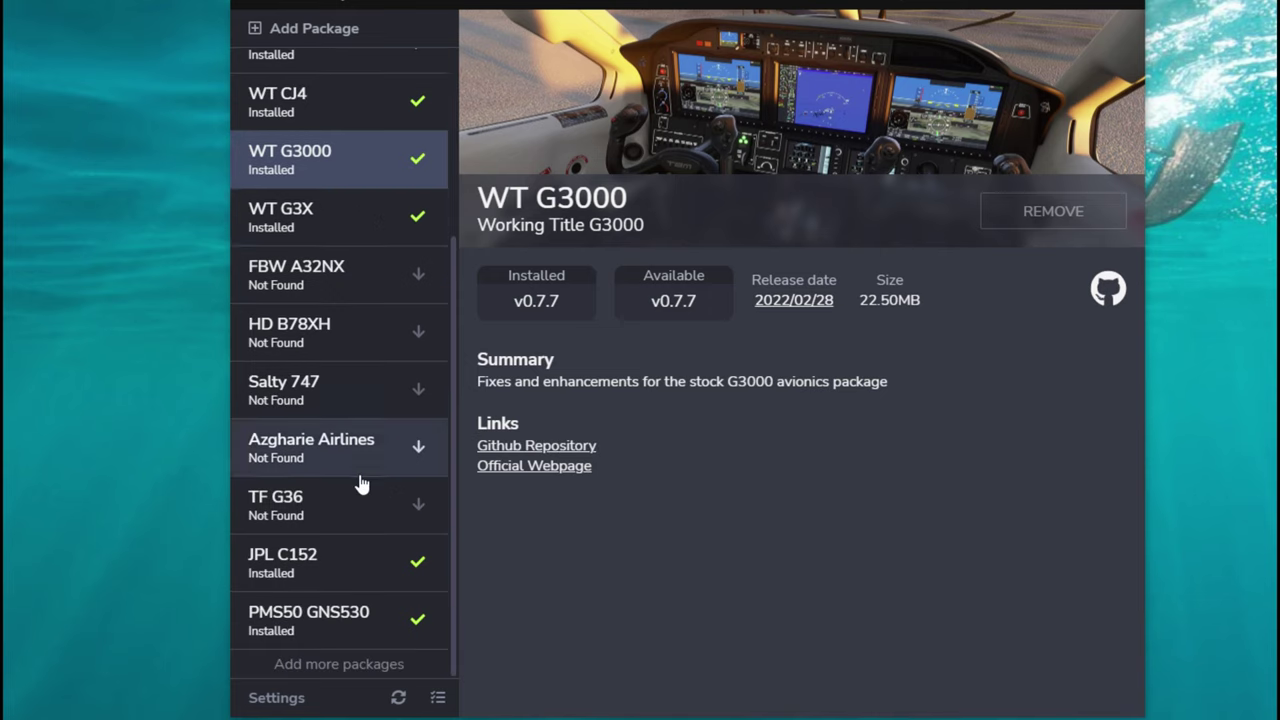
scroll(360, 480, "up", 3)
scroll(360, 480, "down", 3)
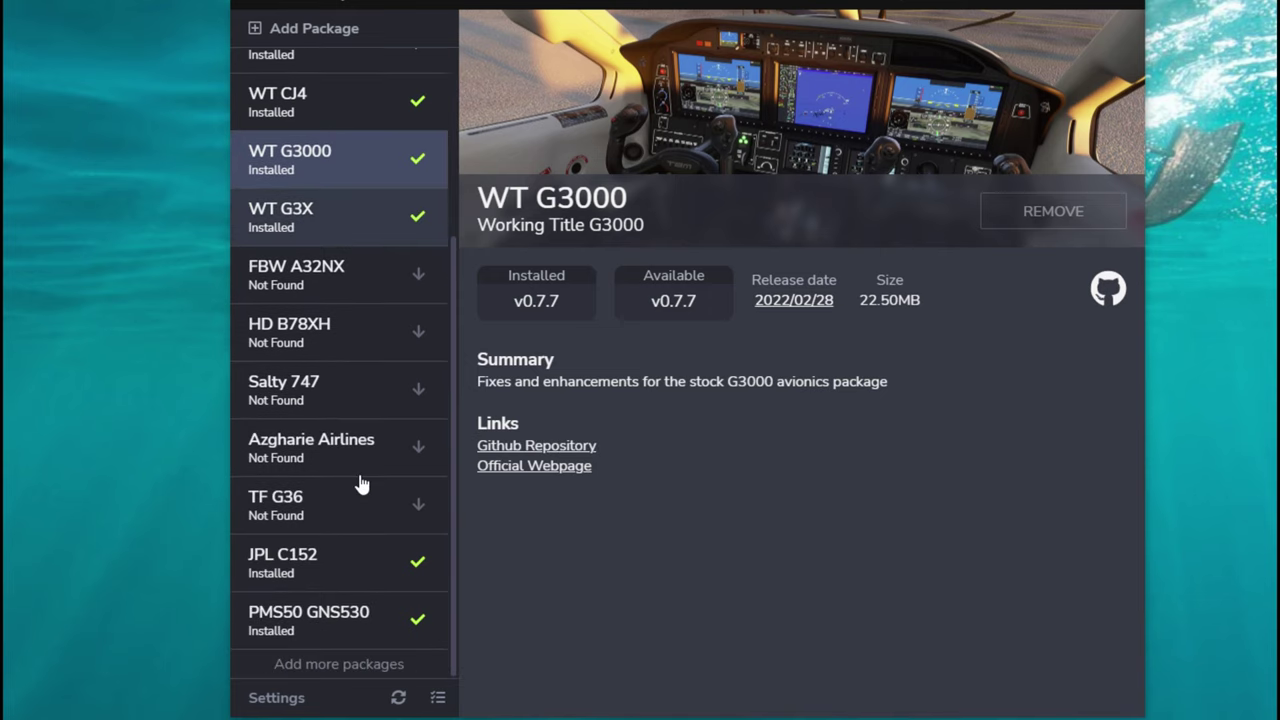
scroll(362, 484, "up", 3)
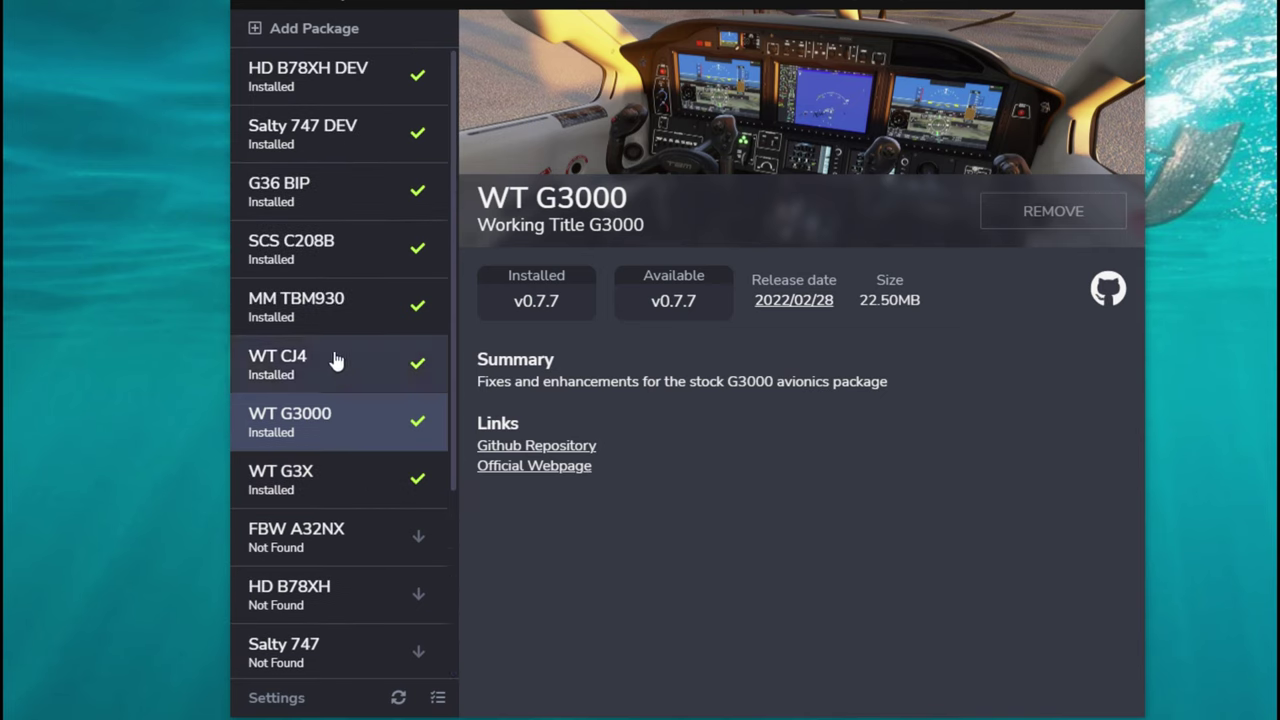
scroll(306, 171, "down", 3)
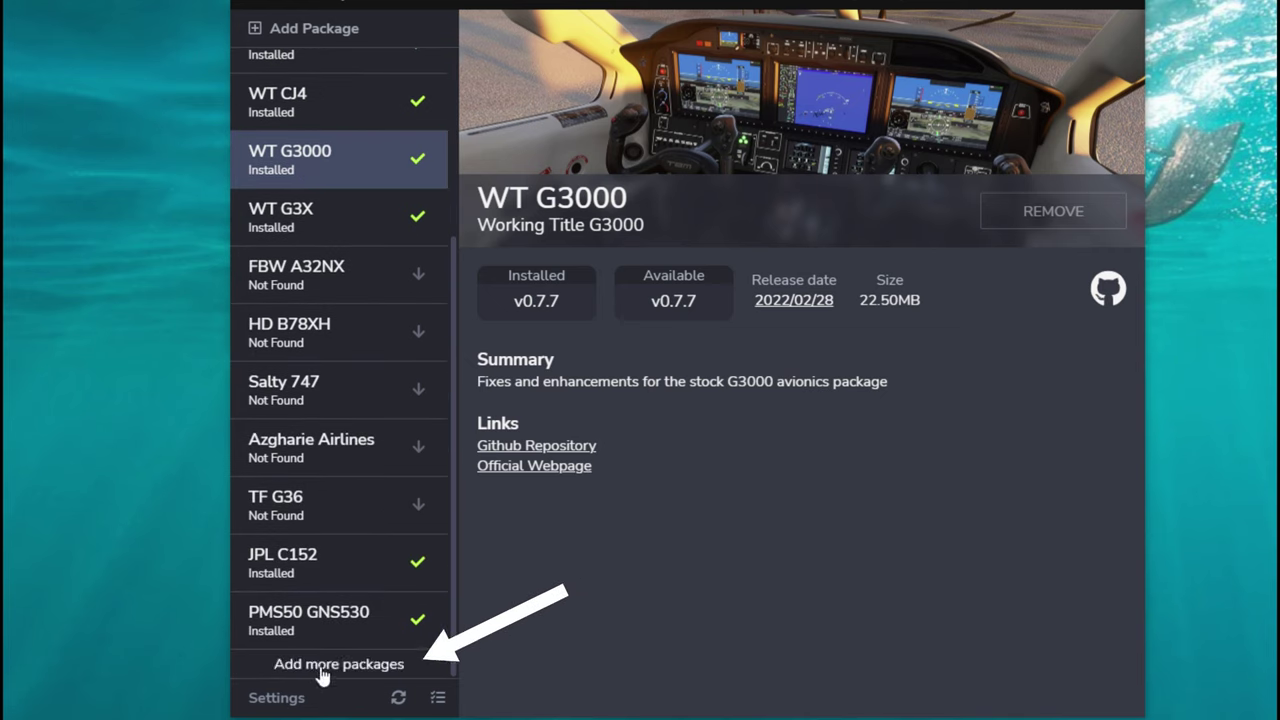
left_click(322, 677)
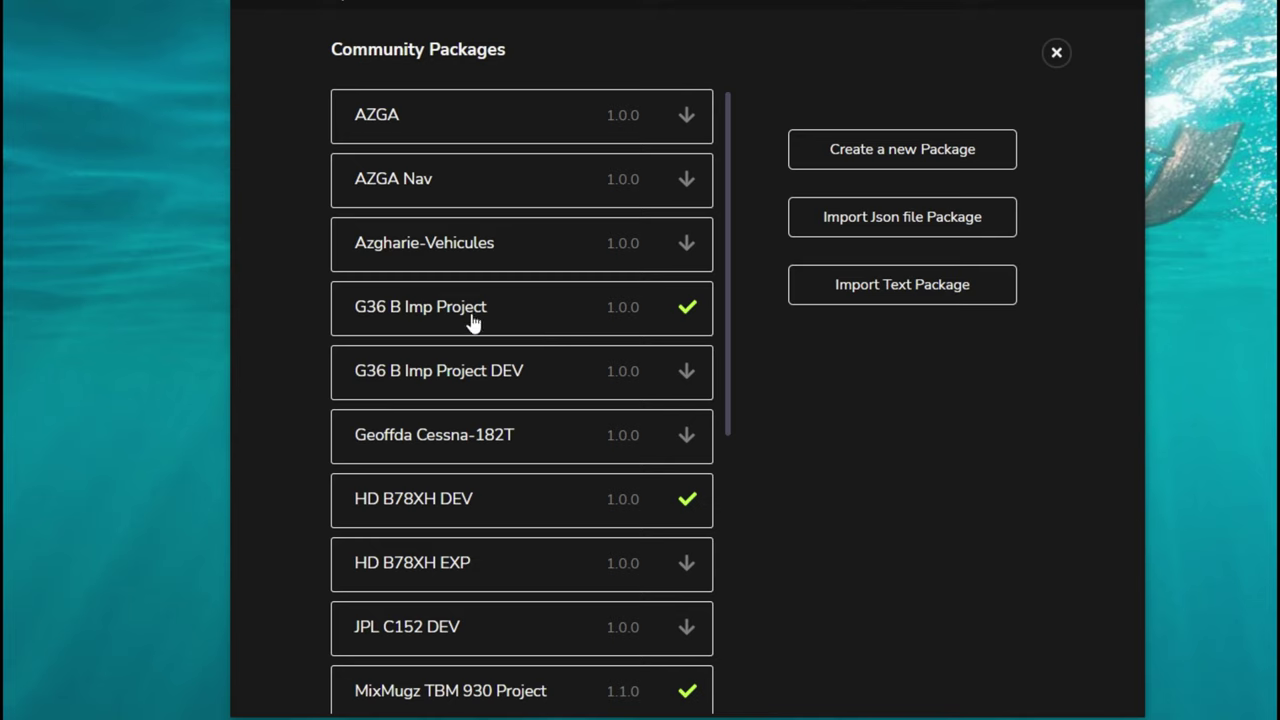
scroll(512, 293, "down", 1)
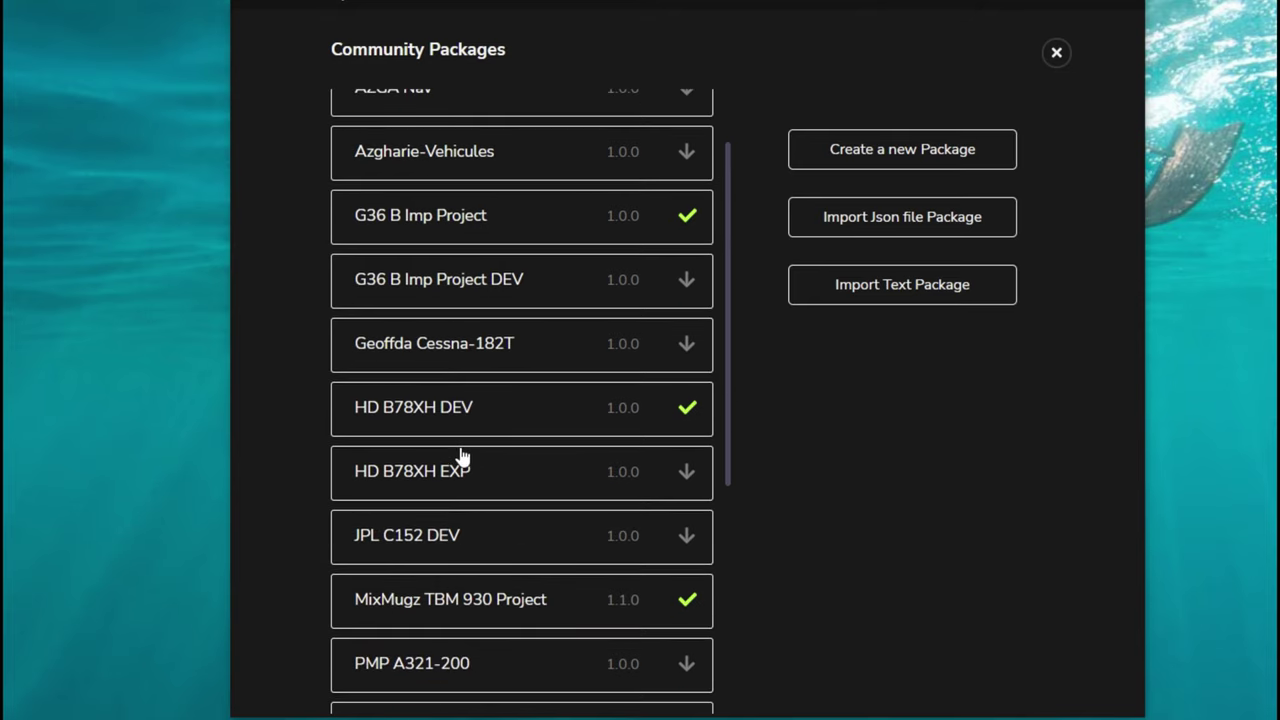
left_click(551, 470)
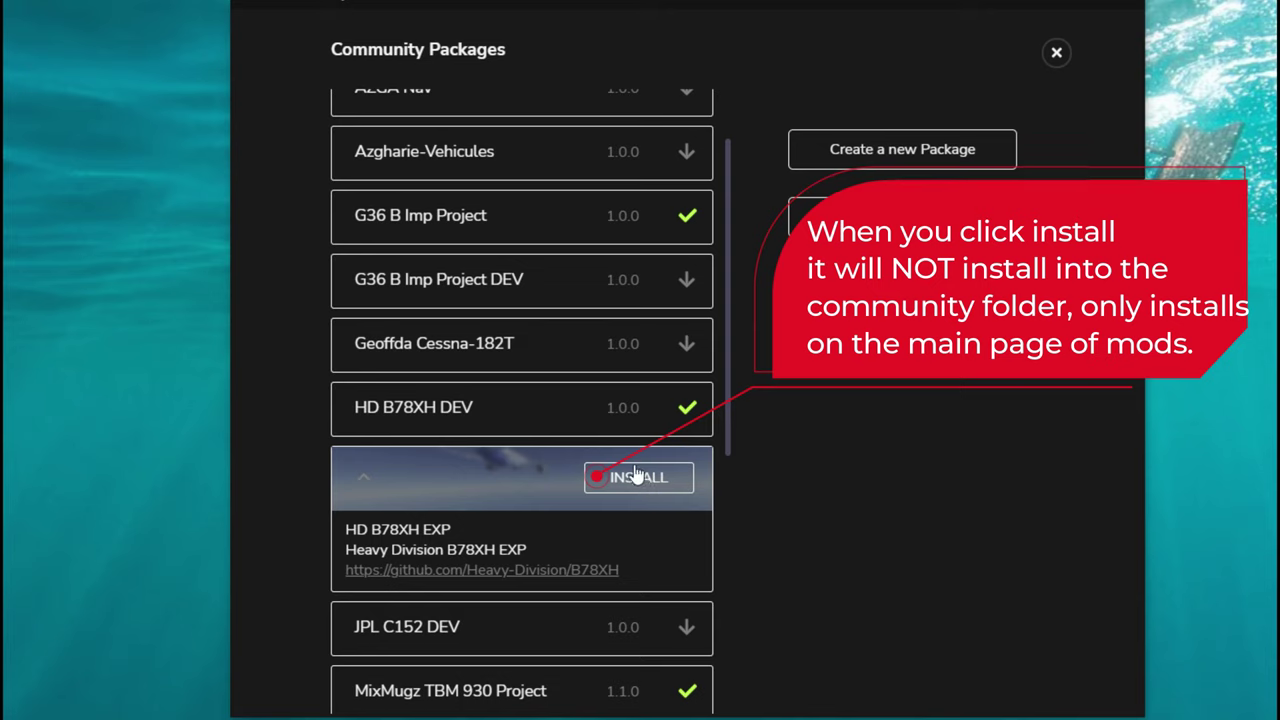
left_click(1054, 51)
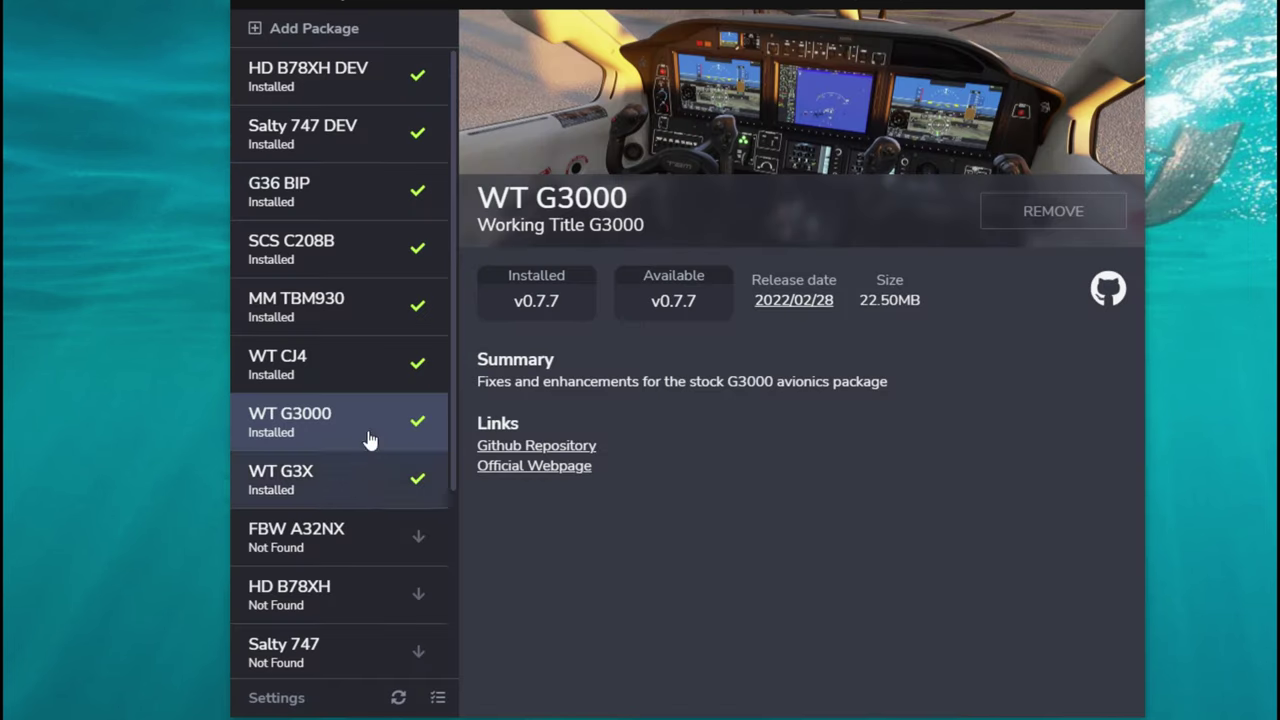
Step: Open the details of the FBW A32NX package
left_click(357, 550)
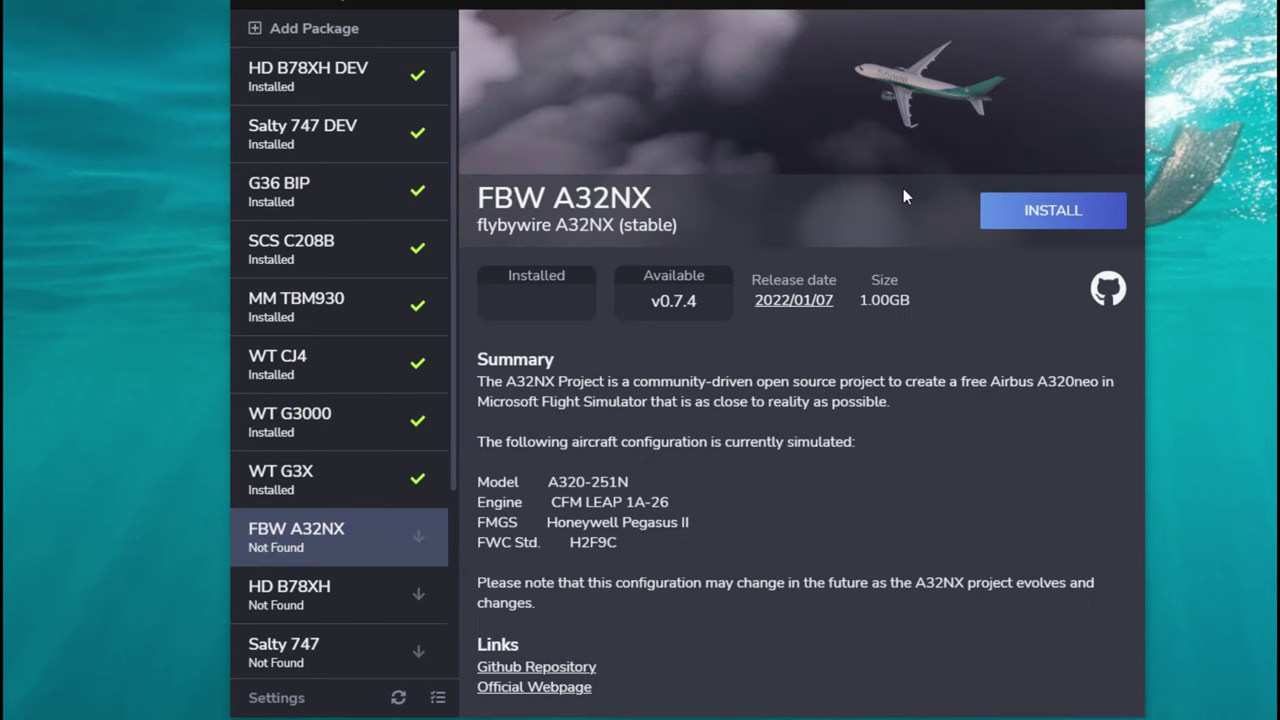